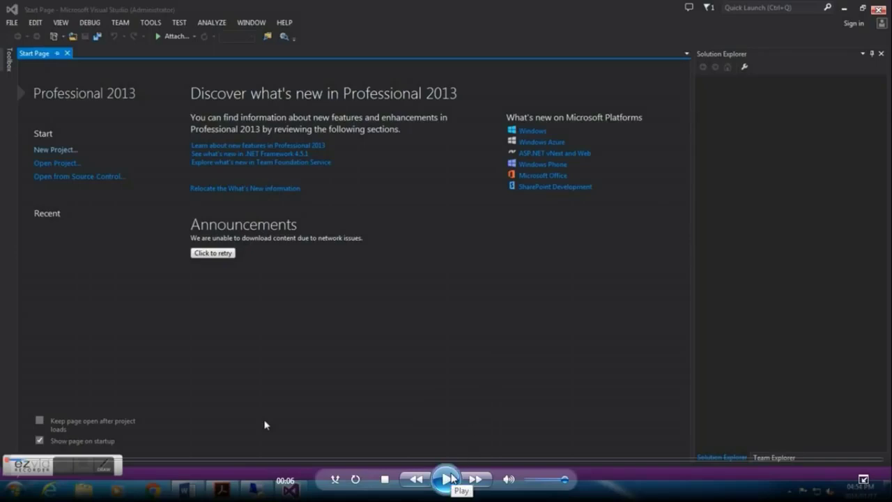
left_click(447, 479)
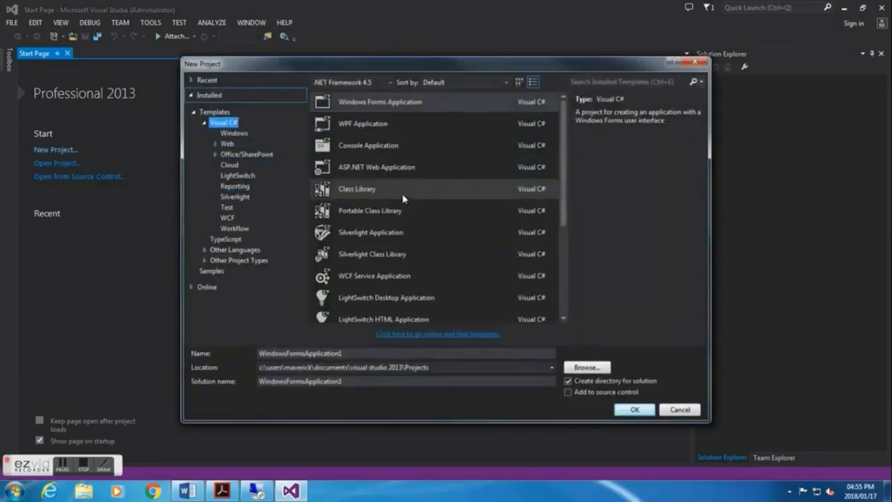
- Create a Visual C# ASP.NET Web Application project named MyTestWebApp from the MVC template
left_click(227, 144)
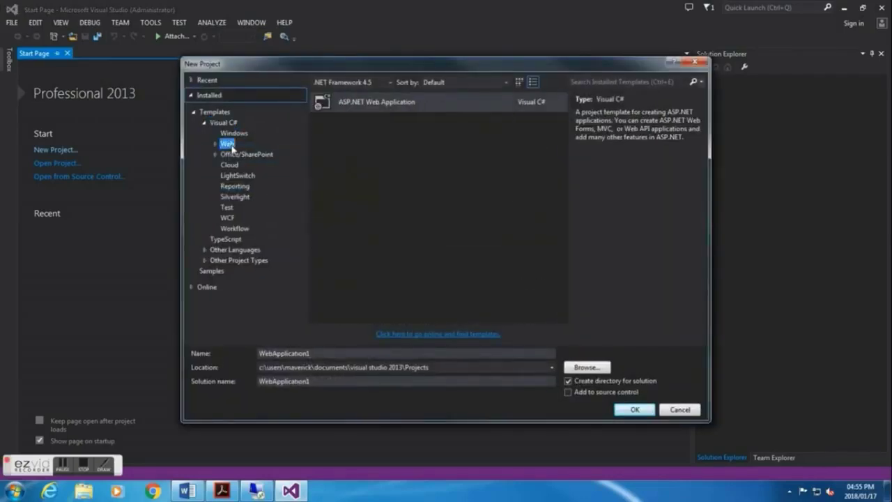
left_click(405, 104)
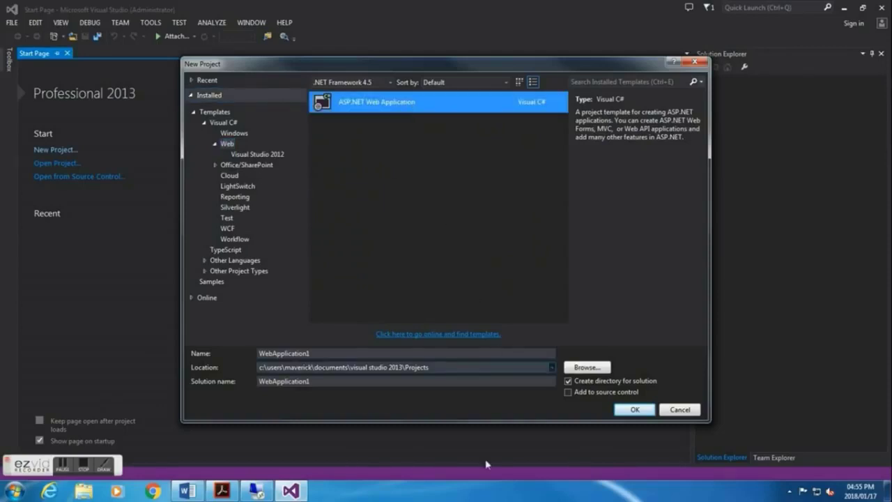
left_click(321, 353)
double_click(259, 353)
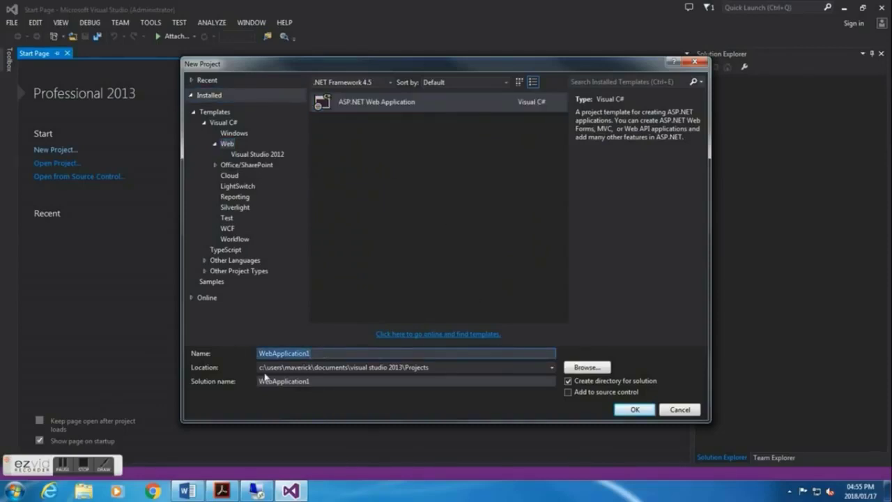
type("MyTe")
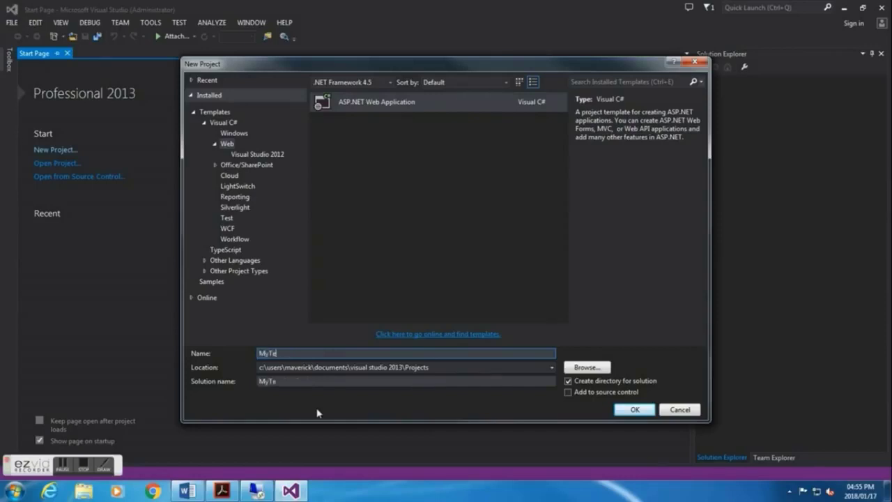
type("stWebApp")
left_click(634, 410)
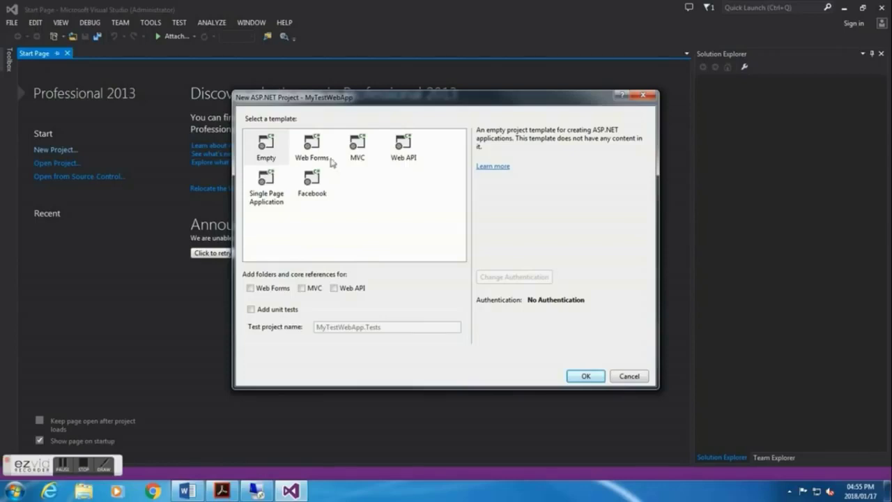
left_click(358, 146)
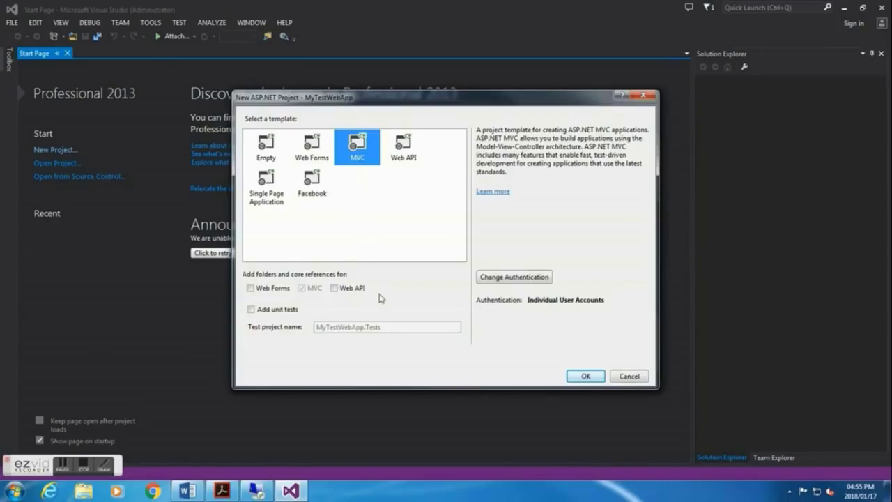
left_click(584, 377)
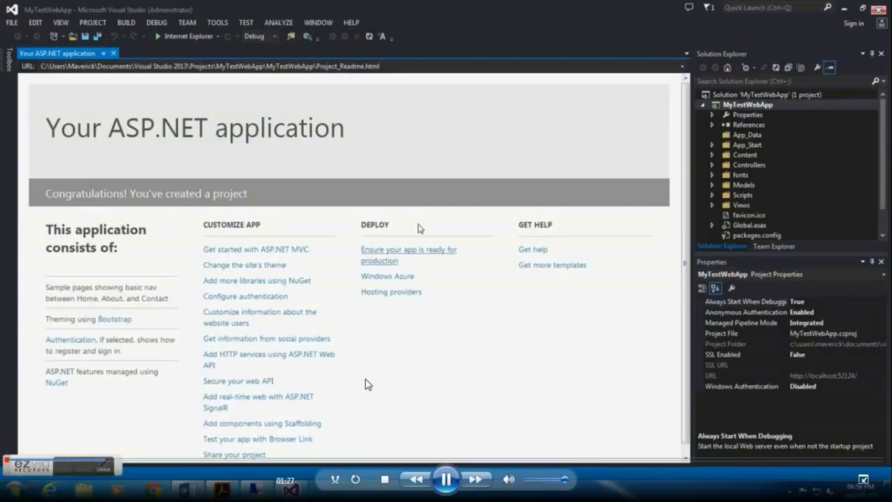
double_click(368, 384)
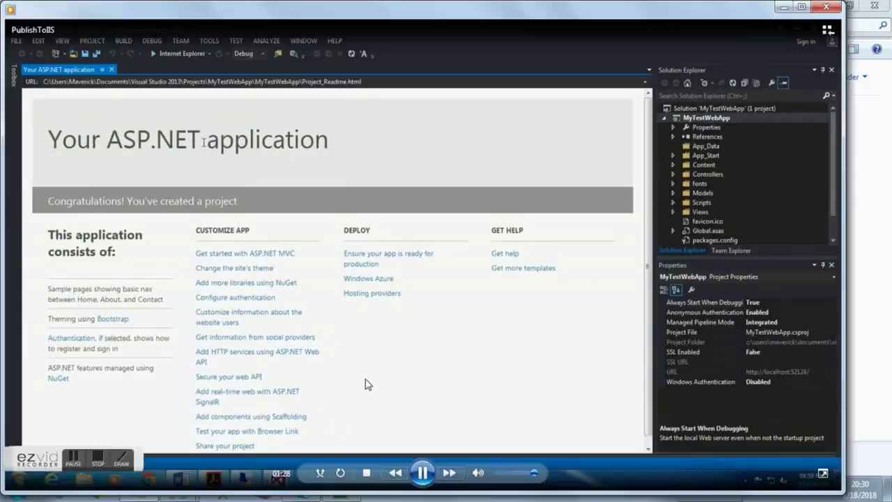
double_click(368, 384)
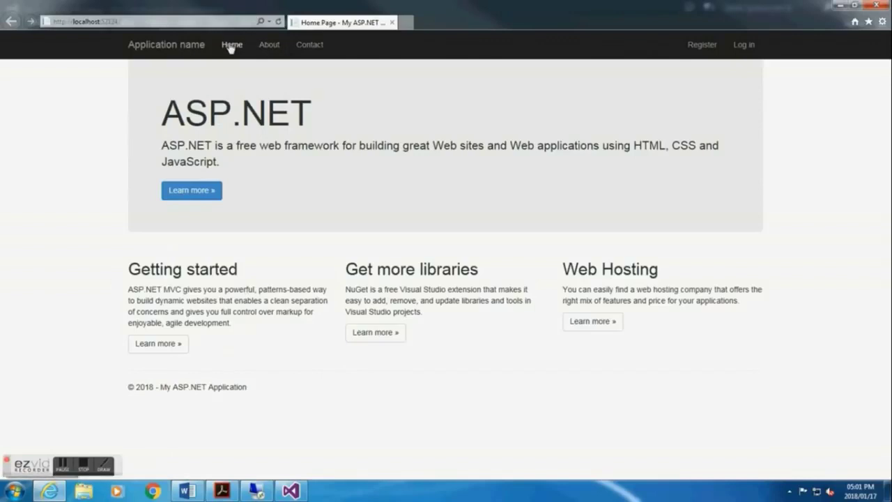
- View the running site's About and Contact pages, and close the browser
left_click(269, 44)
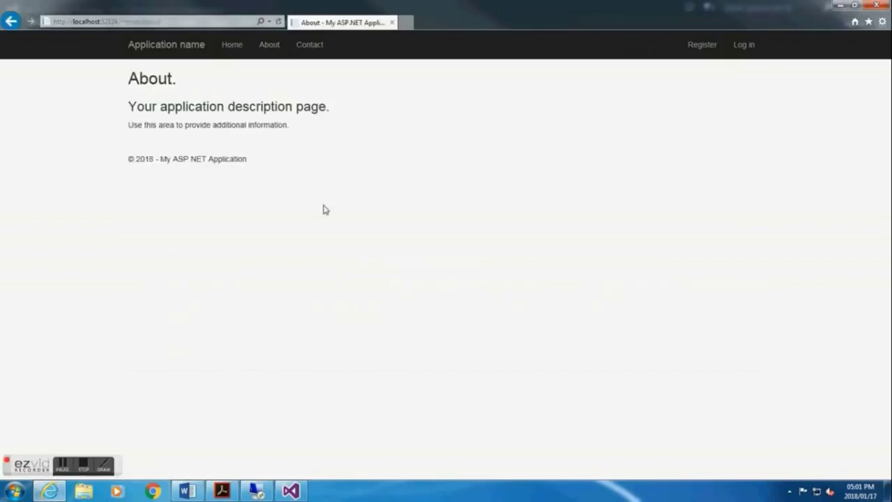
left_click(310, 46)
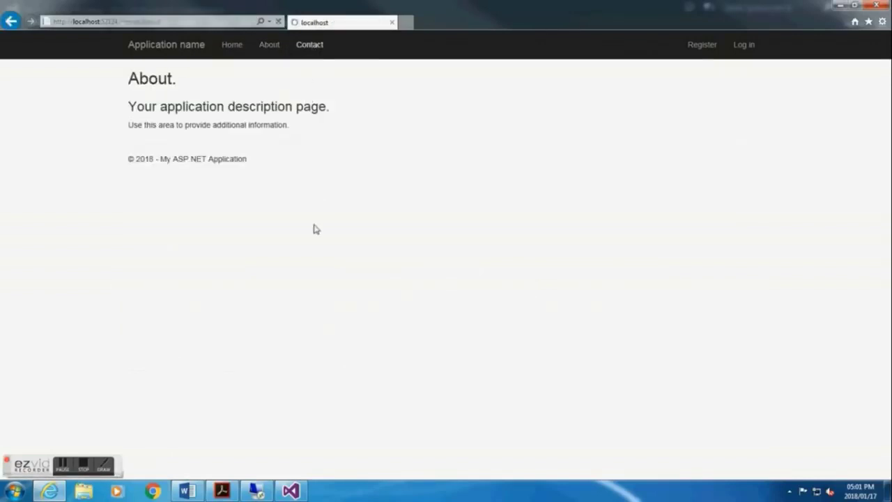
left_click(877, 6)
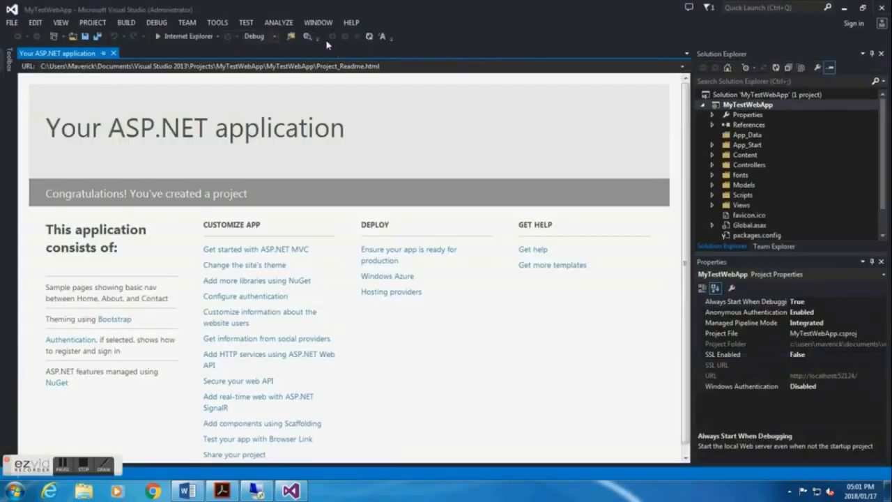
left_click(746, 95)
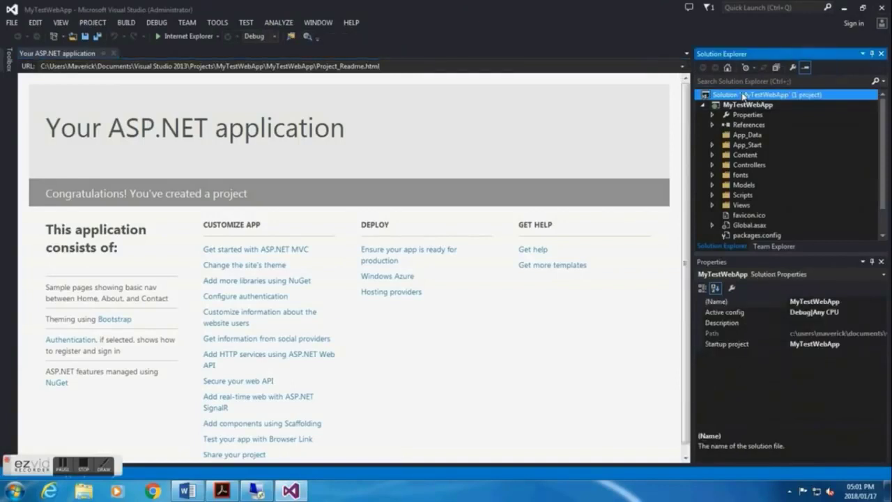
left_click(702, 104)
right_click(728, 98)
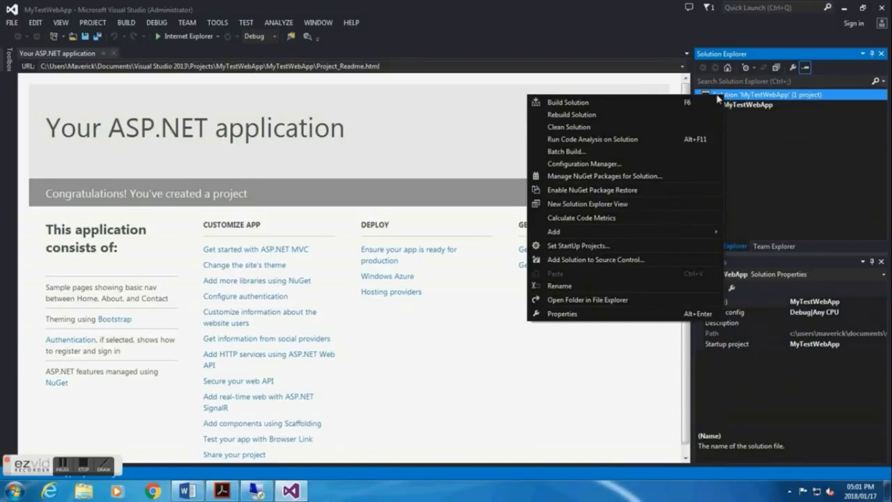
left_click(747, 96)
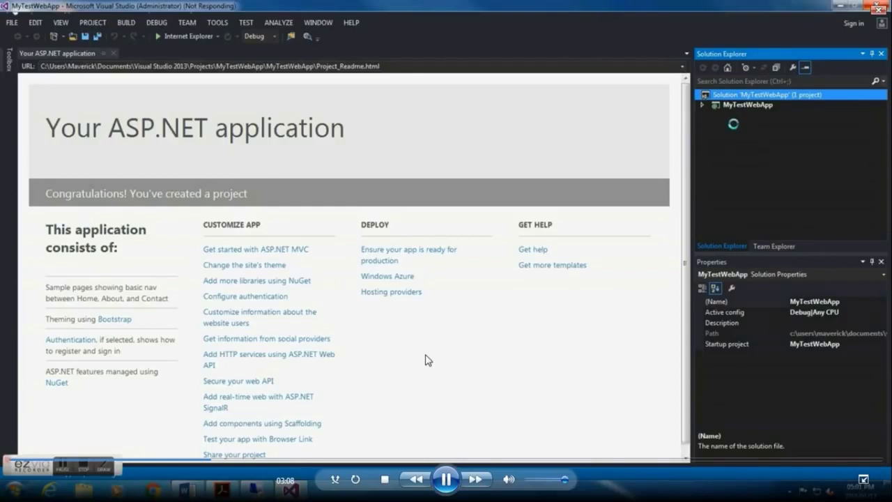
left_click(738, 104)
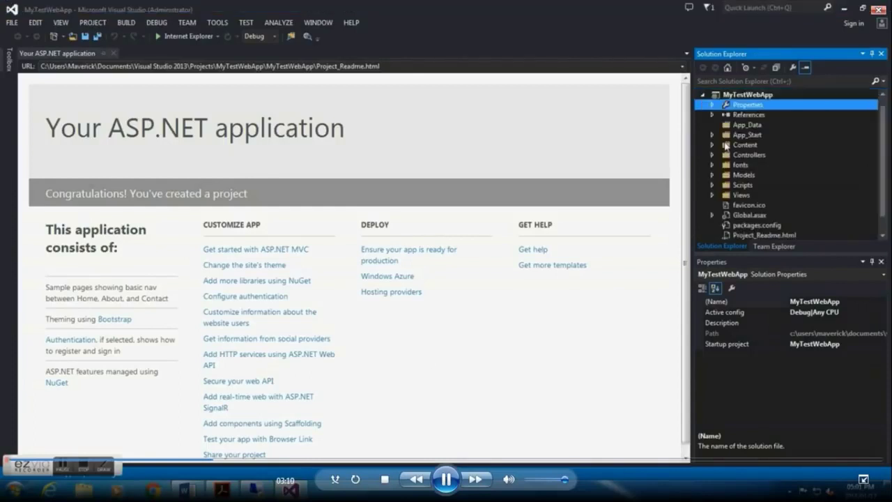
left_click(737, 96)
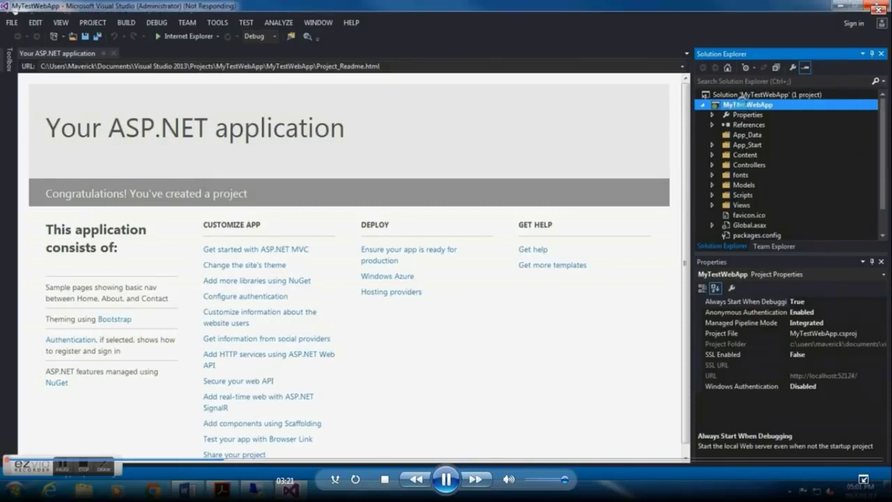
- Start publishing the MyTestWebApp project and create a new publish profile named PublishToLive
right_click(736, 104)
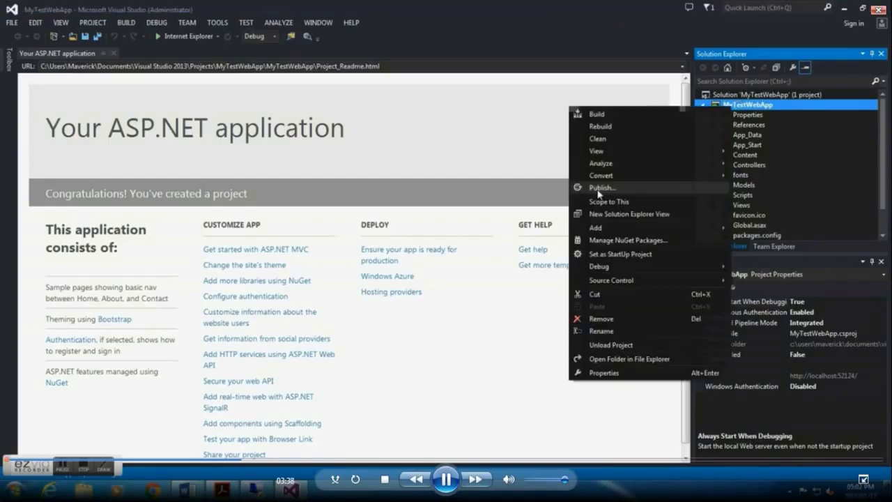
left_click(598, 189)
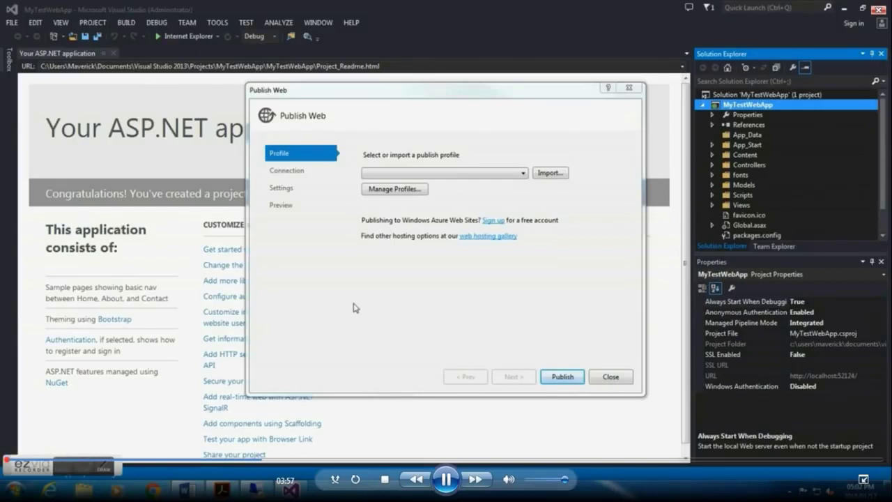
left_click(525, 175)
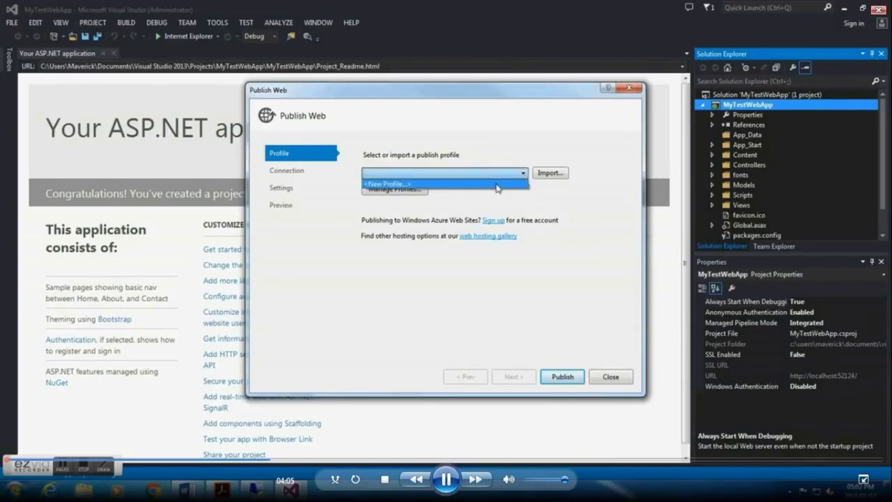
left_click(497, 185)
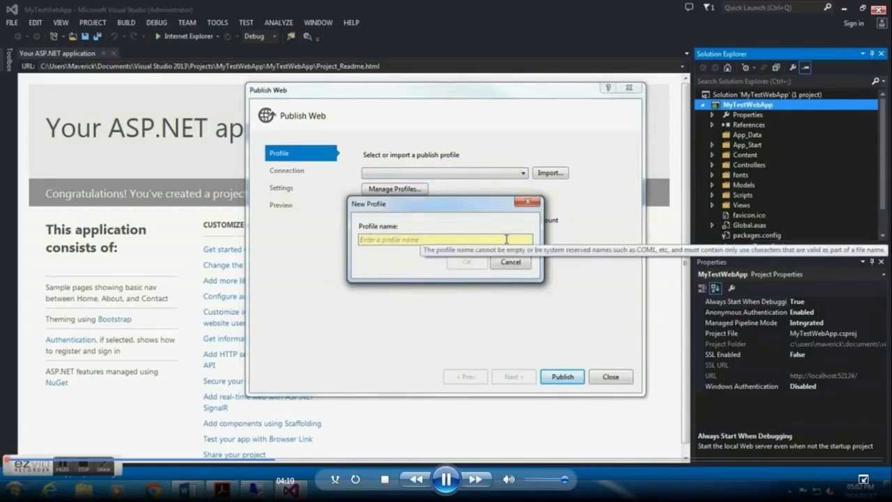
type("PublishTo")
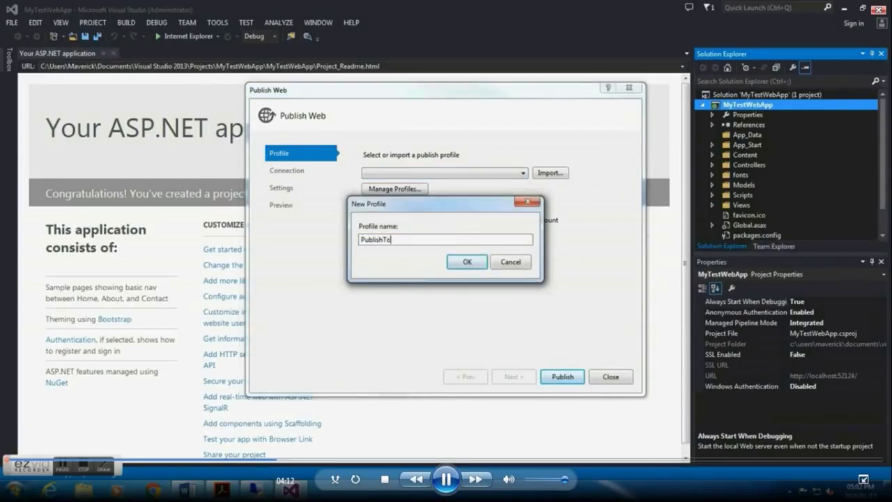
type("Liv")
left_click(464, 261)
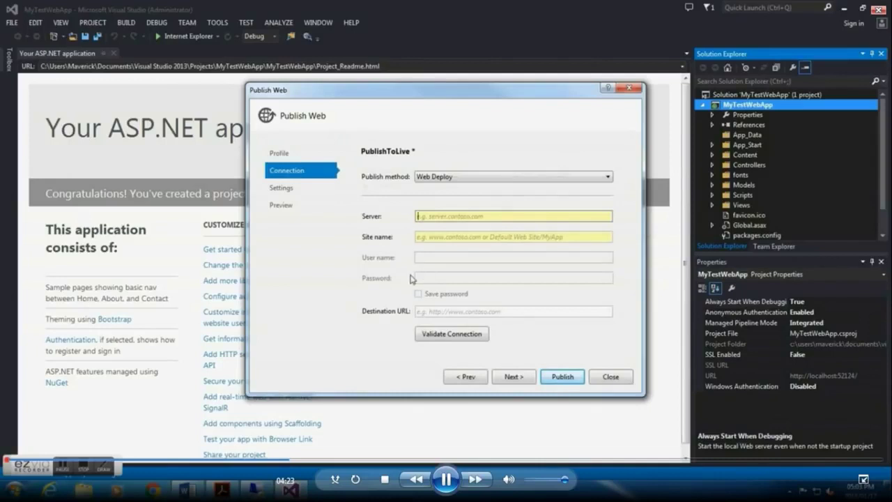
- Set the publish method to File System and browse the C: drive for a target location
left_click(608, 176)
left_click(455, 212)
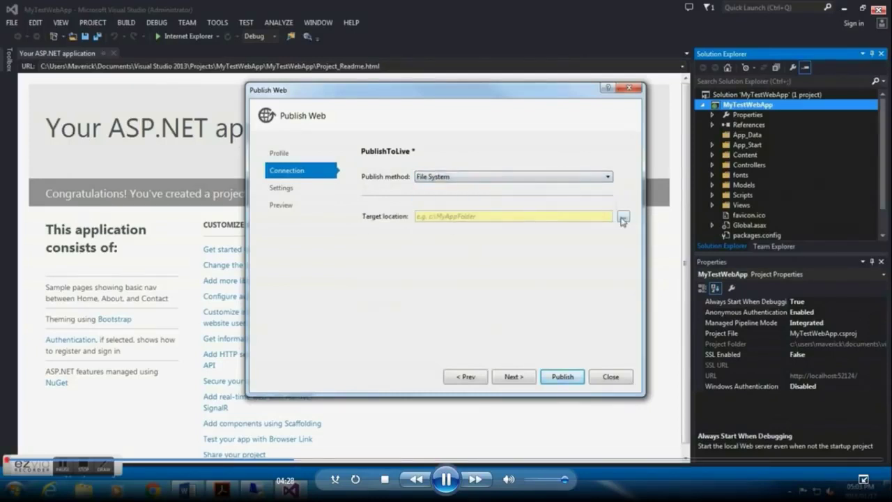
left_click(623, 219)
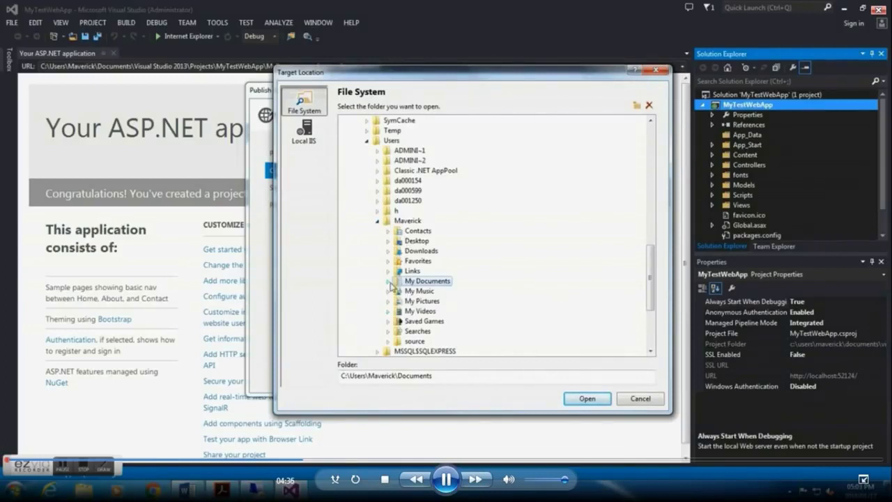
scroll(412, 153, "up", 4)
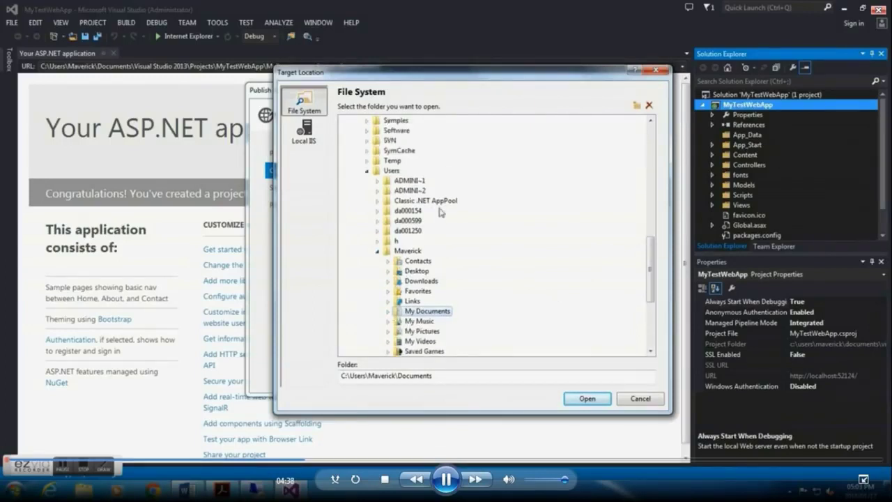
scroll(432, 181, "up", 10)
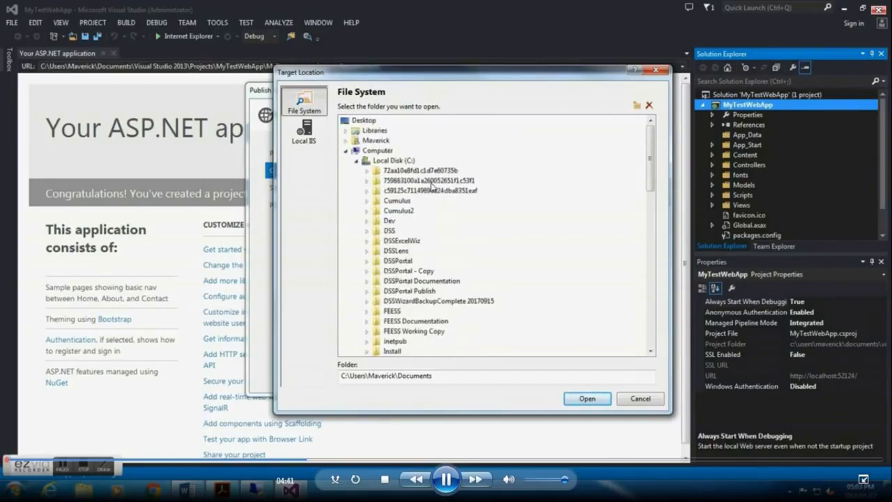
left_click(395, 161)
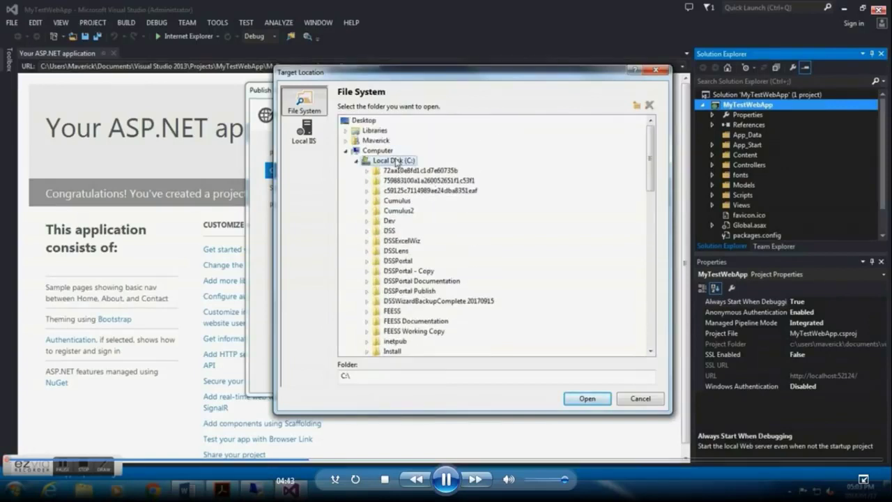
scroll(454, 283, "down", 4)
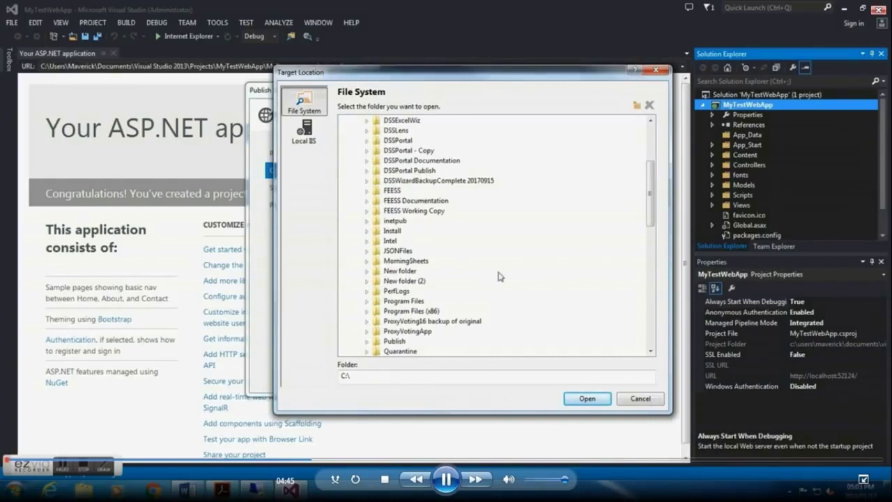
double_click(393, 231)
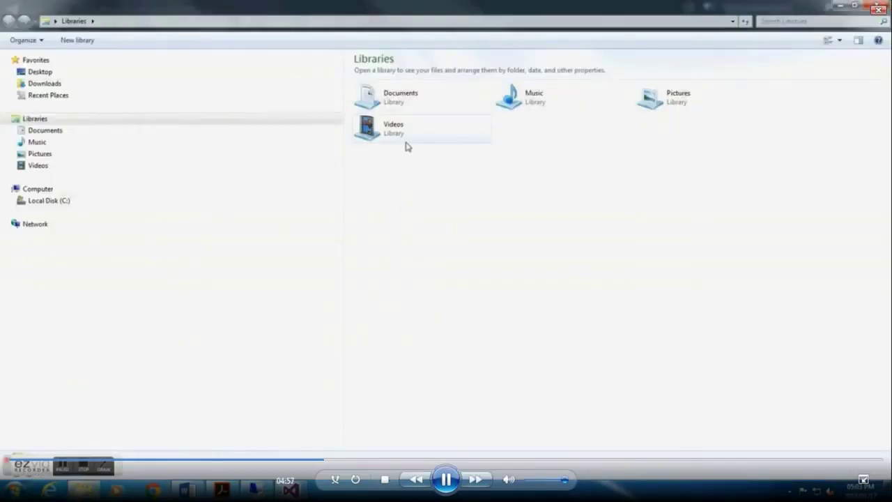
- In Windows Explorer, create a folder named TestPublish on Local Disk (C:) and open it
left_click(38, 205)
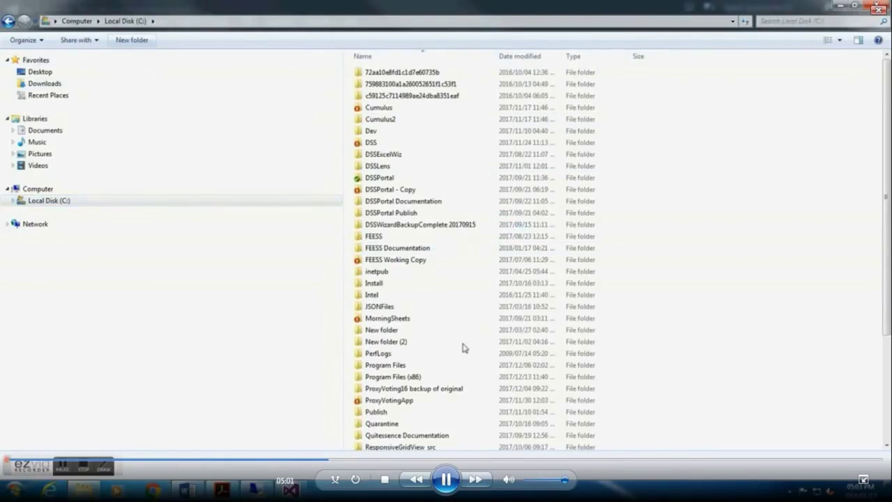
key("ctrl+shift+n")
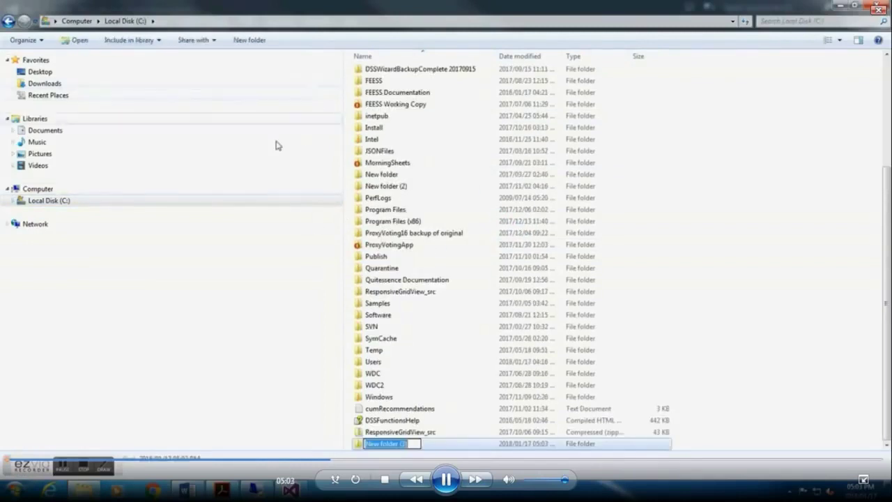
type("Test")
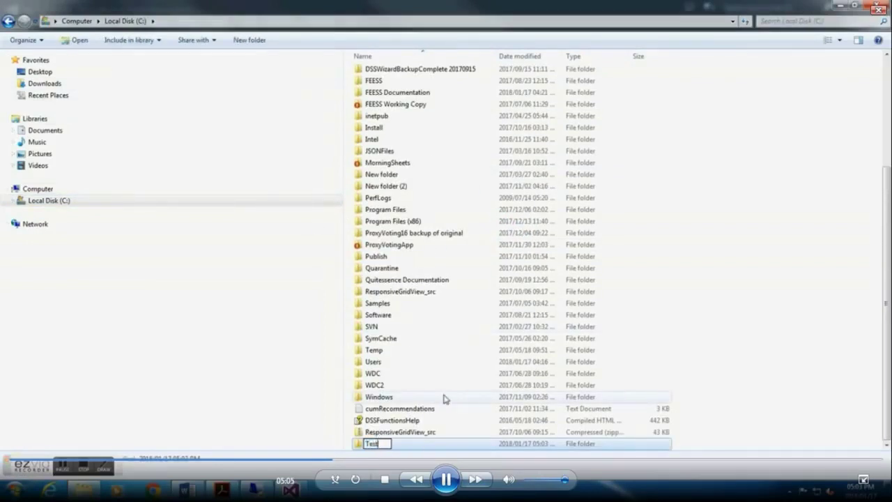
type("Publish")
key("Return")
double_click(403, 446)
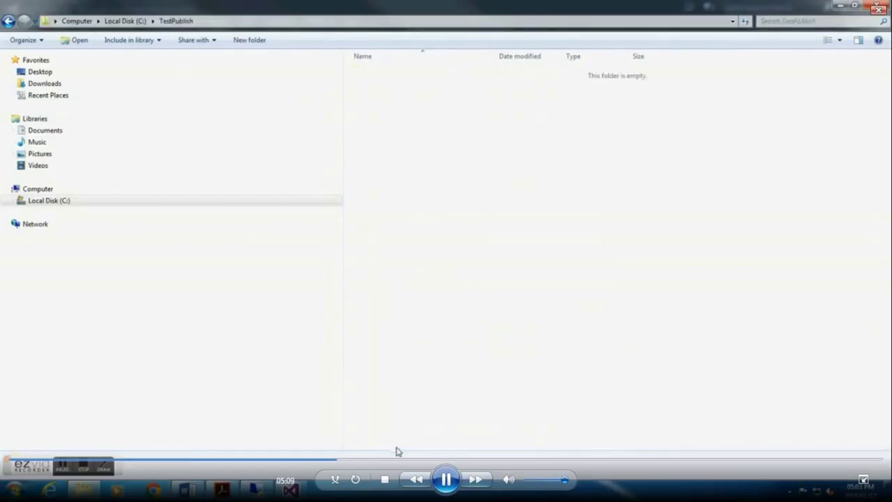
- Close the Explorer window and set the publish target location to the C:\TestPublish folder
left_click(879, 9)
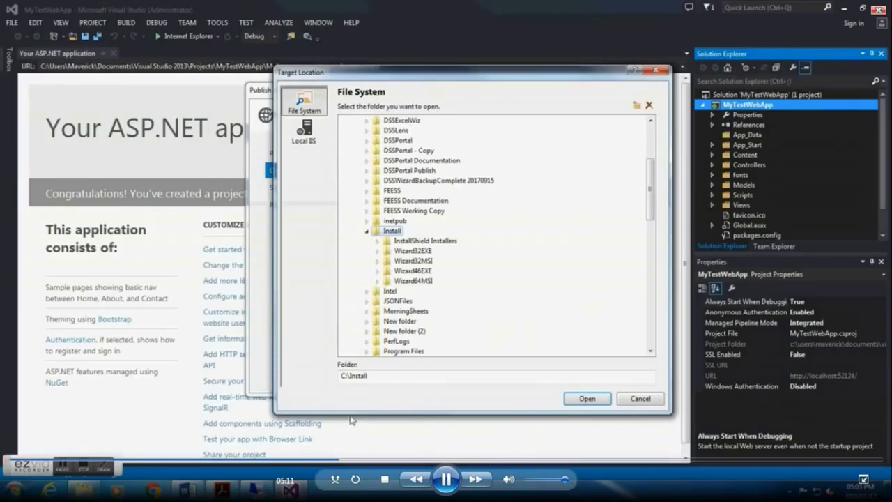
left_click(641, 399)
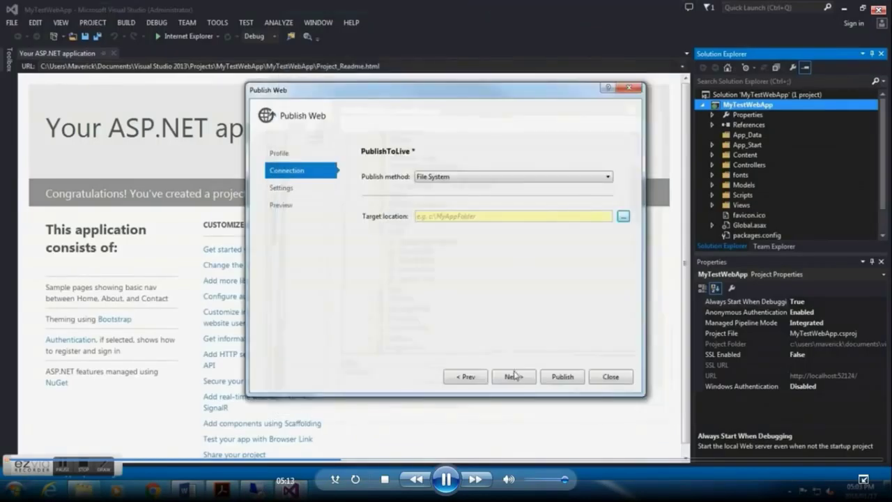
left_click(623, 216)
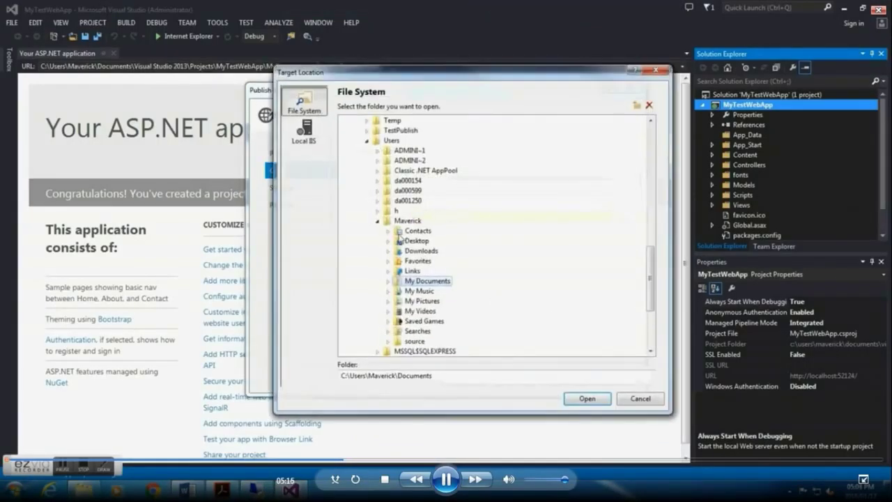
left_click(377, 220)
scroll(408, 241, "up", 4)
scroll(411, 265, "up", 10)
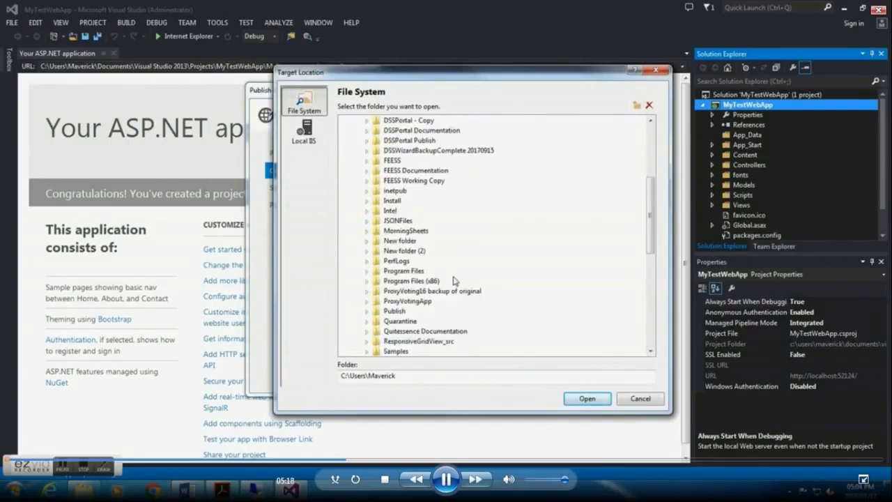
left_click(393, 161)
left_click(395, 305)
key("t")
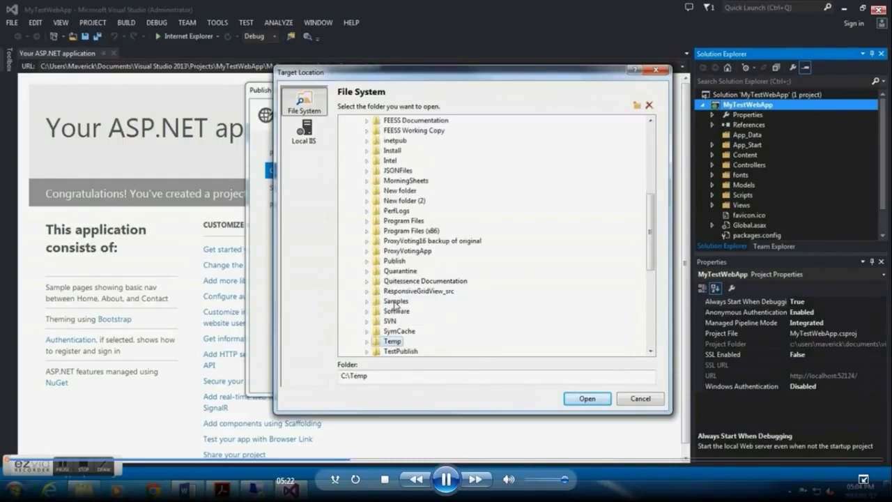
left_click(397, 353)
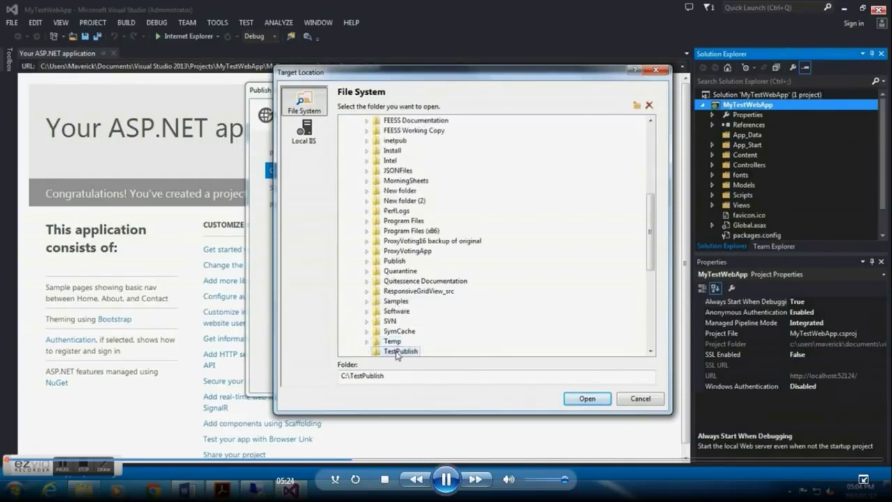
scroll(397, 353, "down", 2)
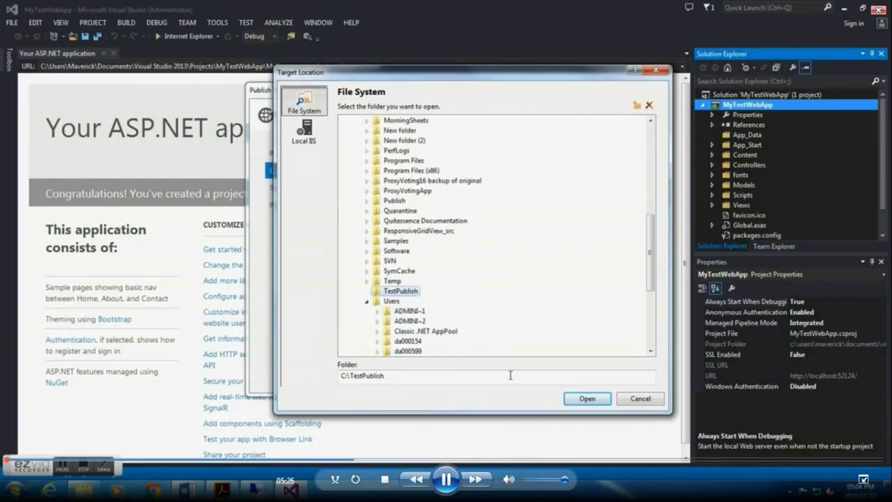
left_click(587, 398)
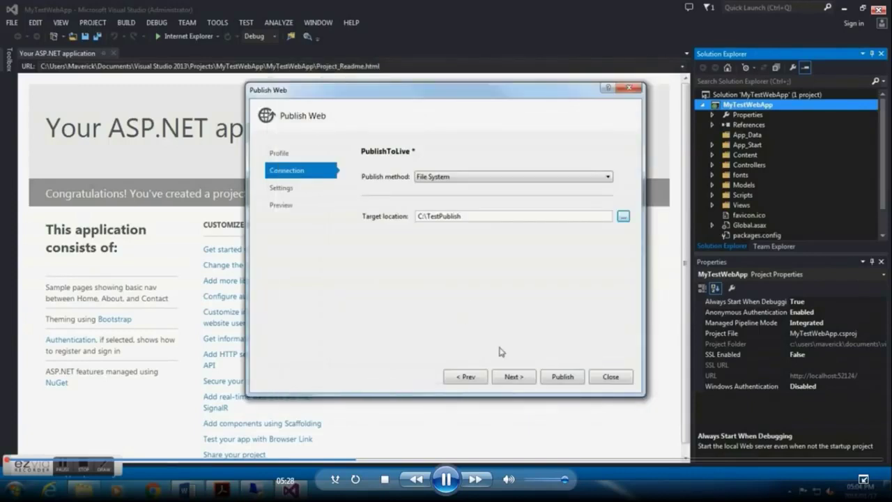
- In the publish settings, enable deleting all existing files prior to publish, keep the Release configuration, and publish the project
left_click(521, 380)
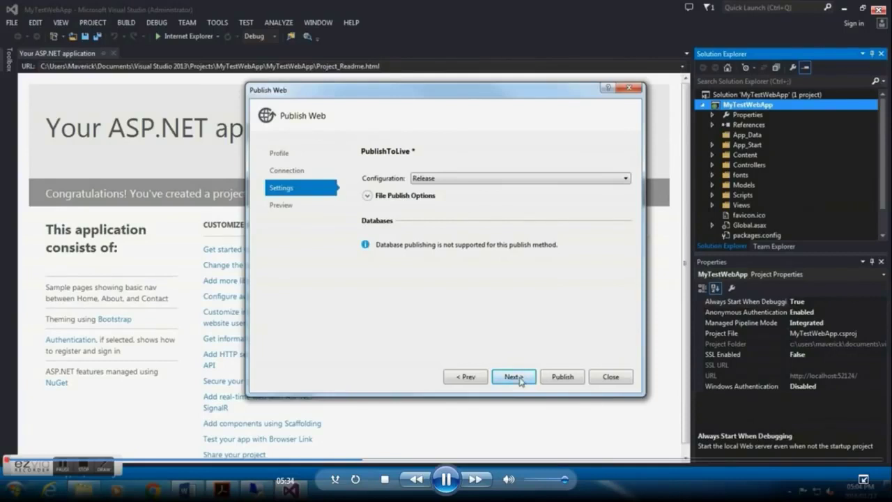
left_click(367, 195)
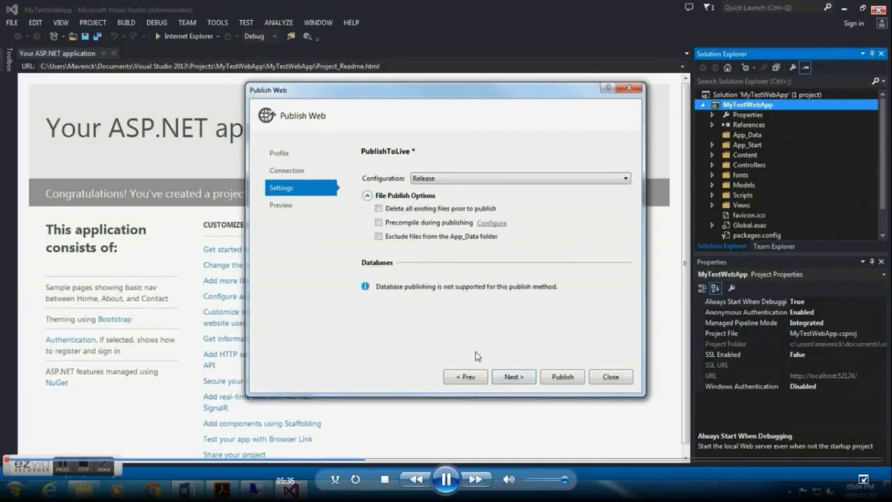
left_click(378, 209)
left_click(512, 377)
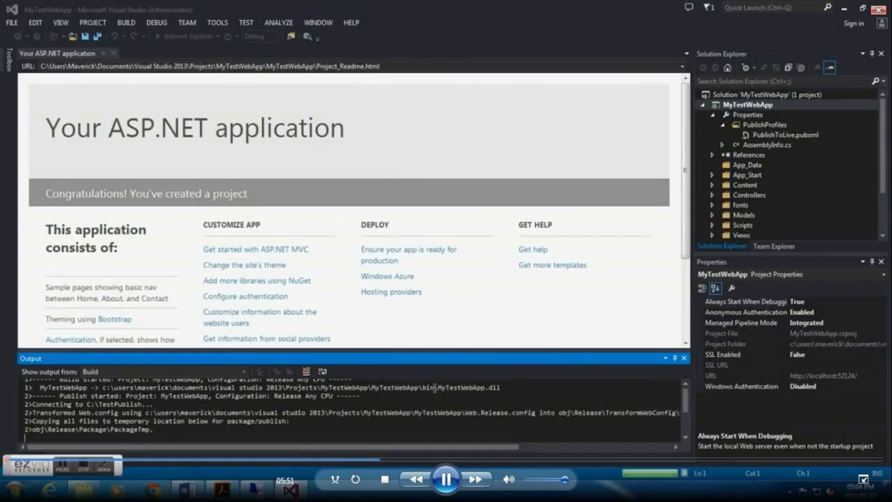
- Enlarge the build output area and examine the build and publish summary lines
left_click_drag(427, 351, 419, 160)
key("shift+Up")
key("shift+Up")
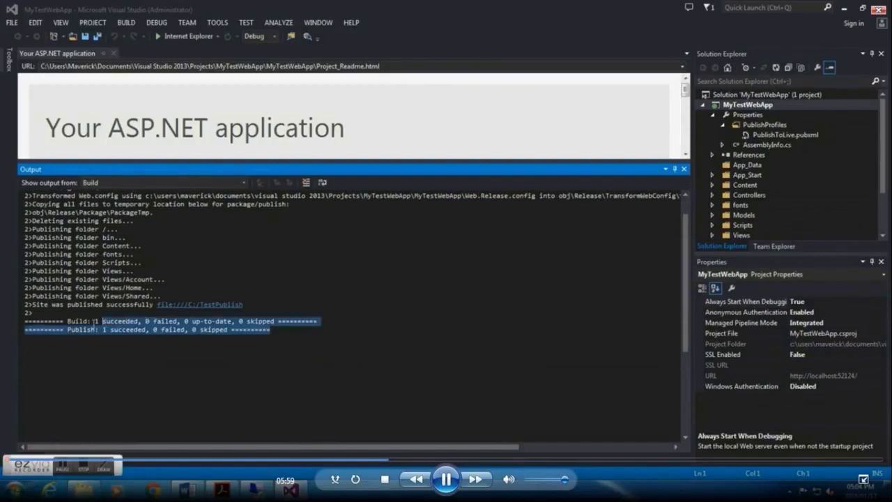
left_click(205, 356)
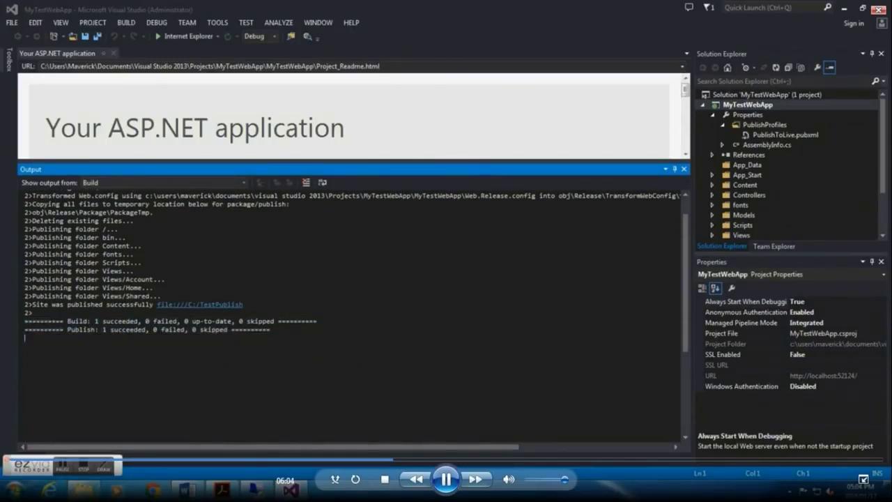
- Switch to Windows Explorer and select all the published files and folders in C:\TestPublish
left_click(84, 490)
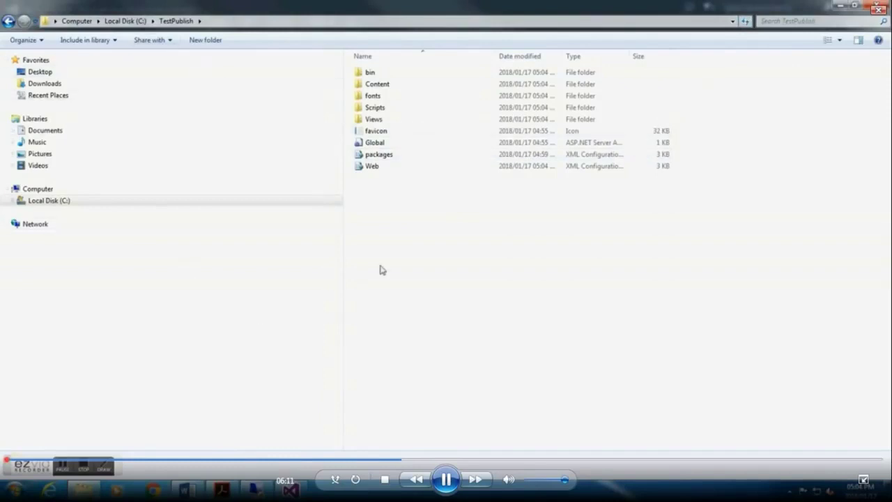
left_click_drag(424, 203, 335, 63)
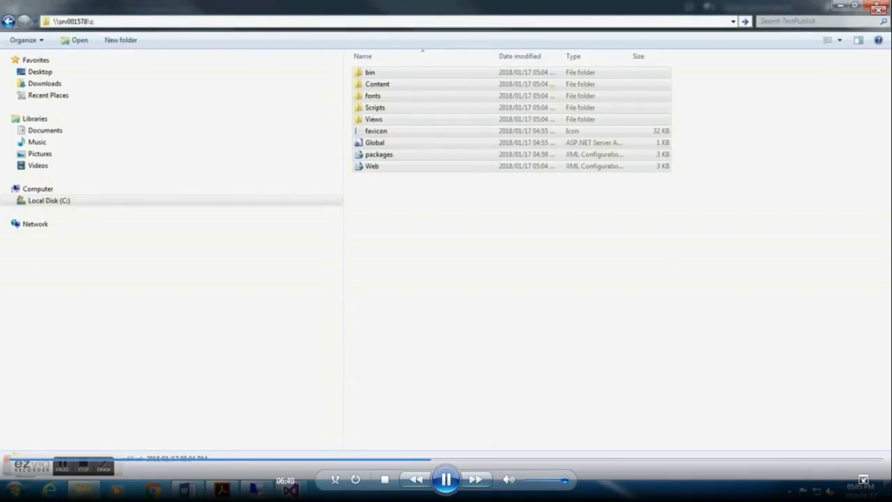
- Go to the network location \\srv001578\ and choose to enter credentials on the authentic Windows logon screen
key("ctrl+a")
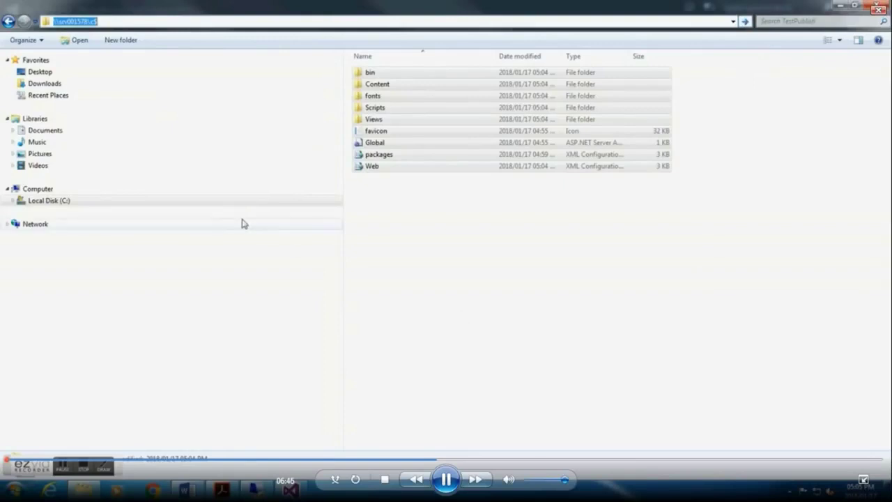
left_click(105, 22)
key("BackSpace")
key("BackSpace")
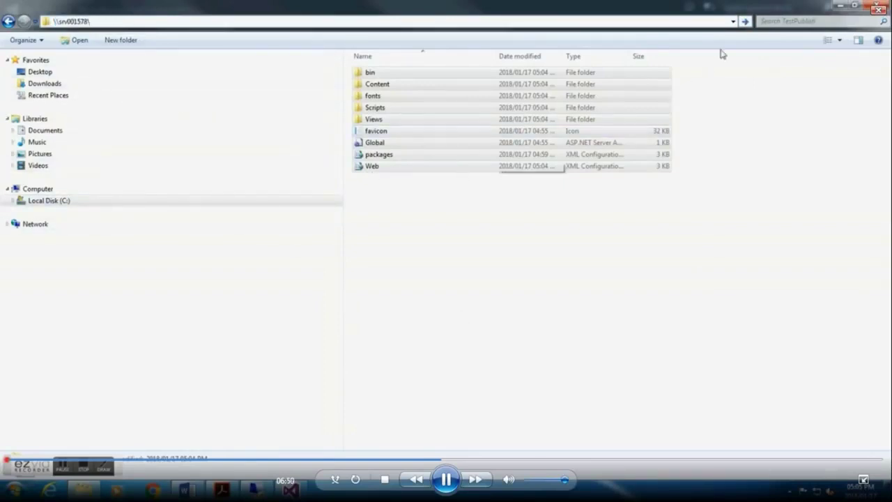
left_click(746, 23)
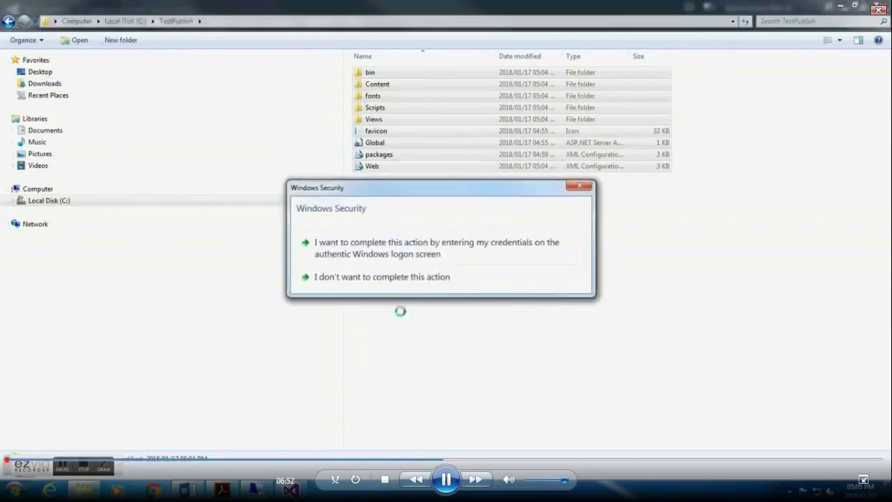
left_click(383, 259)
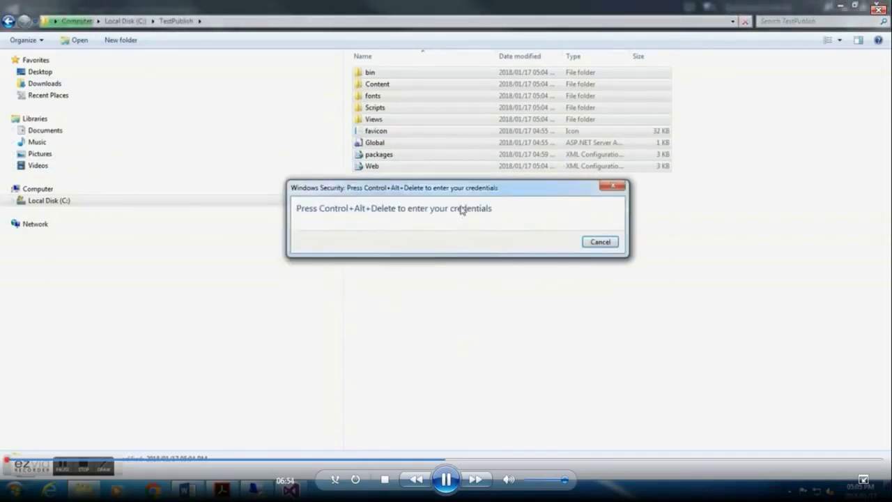
key("ctrl+alt+Delete")
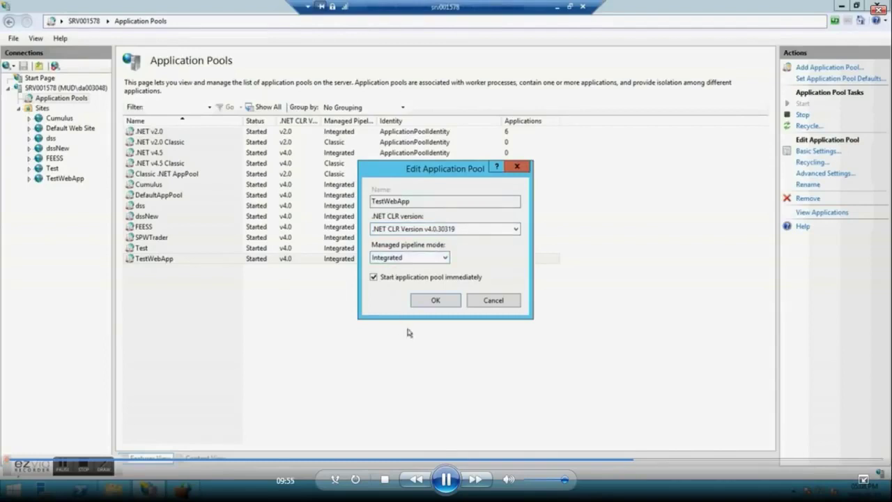
- Confirm the TestWebApp application pool settings with .NET CLR Version v4.0.30319 and the Integrated managed pipeline mode
left_click(435, 301)
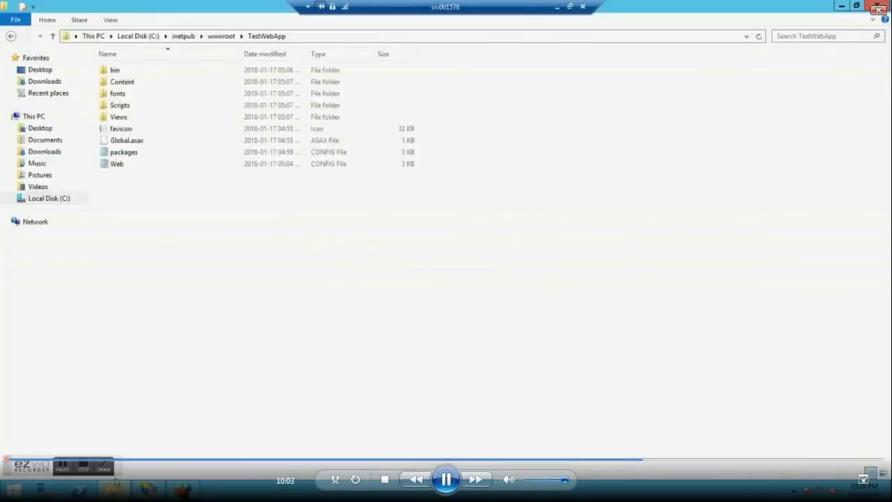
- In File Explorer on the server, clear the Read-only attribute of wwwroot's TestWebApp folder and authorize the change with administrator permission
left_click(223, 38)
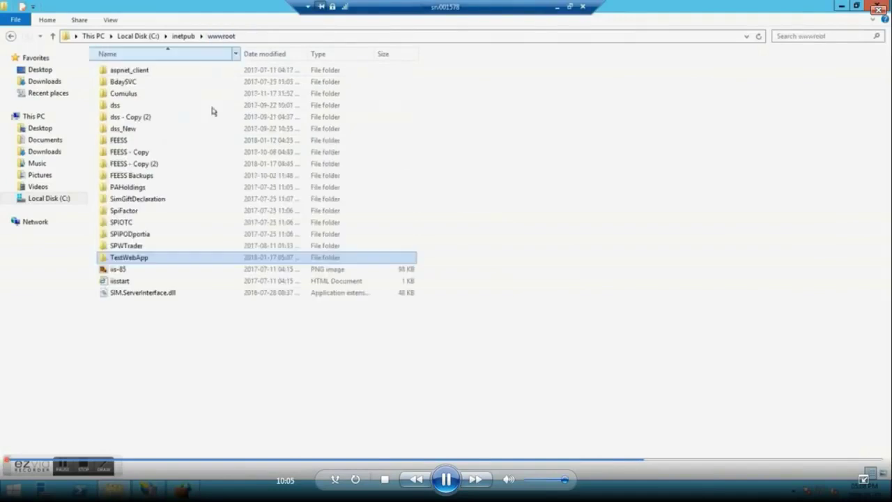
right_click(120, 263)
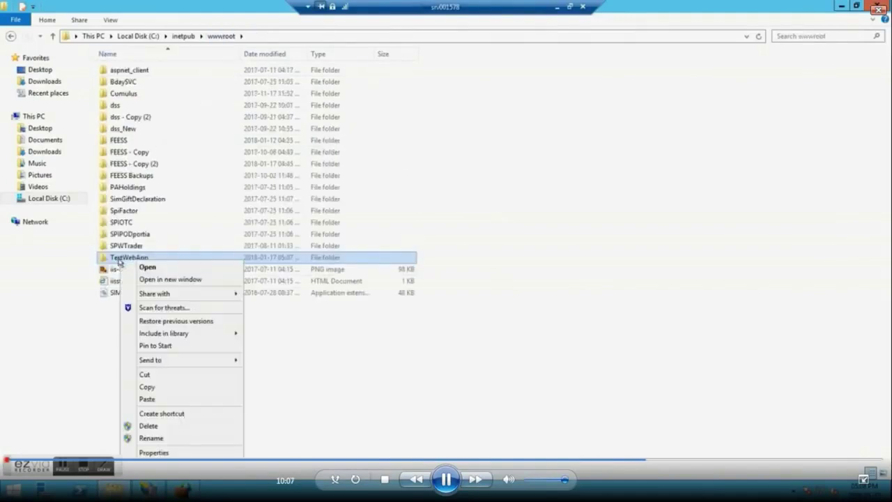
left_click(156, 453)
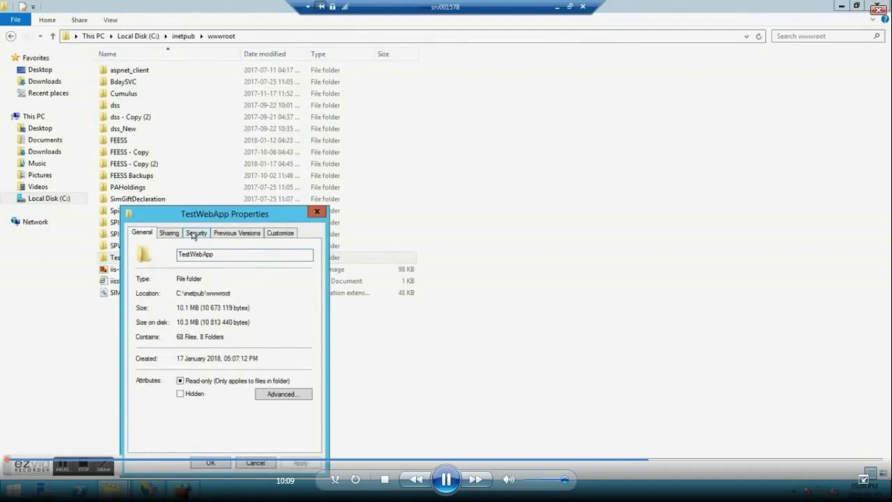
left_click(180, 381)
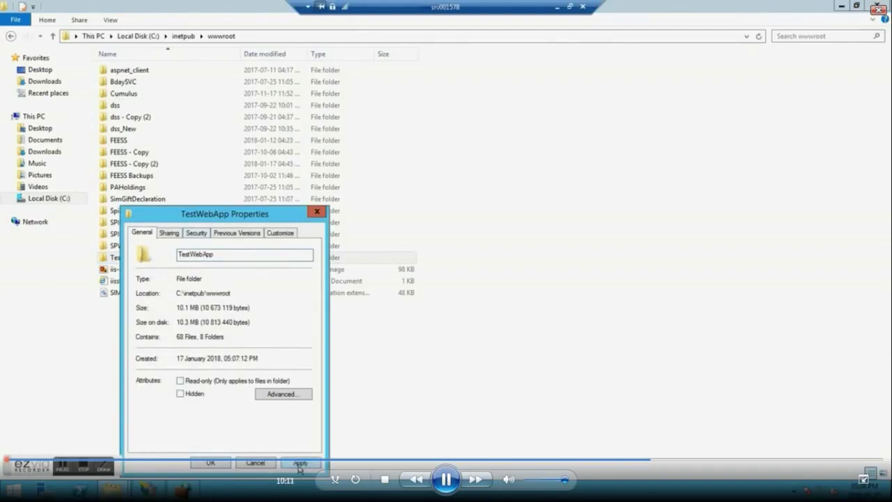
left_click(300, 463)
left_click(279, 356)
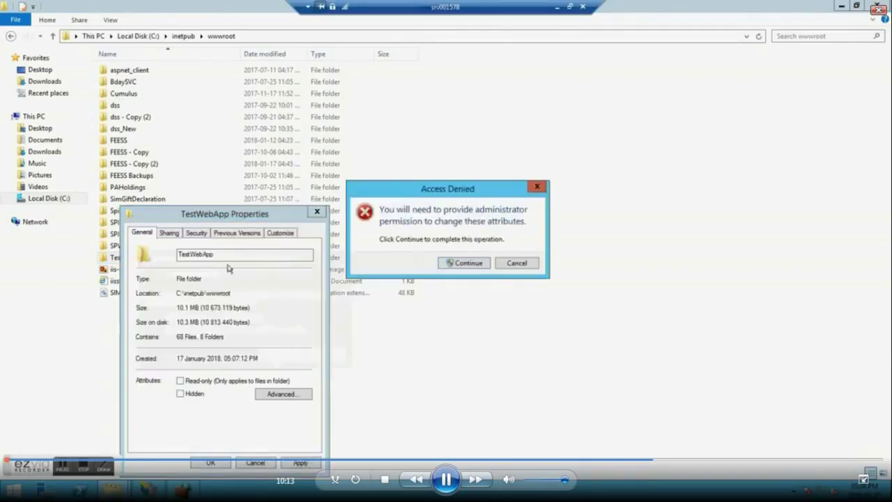
left_click(464, 263)
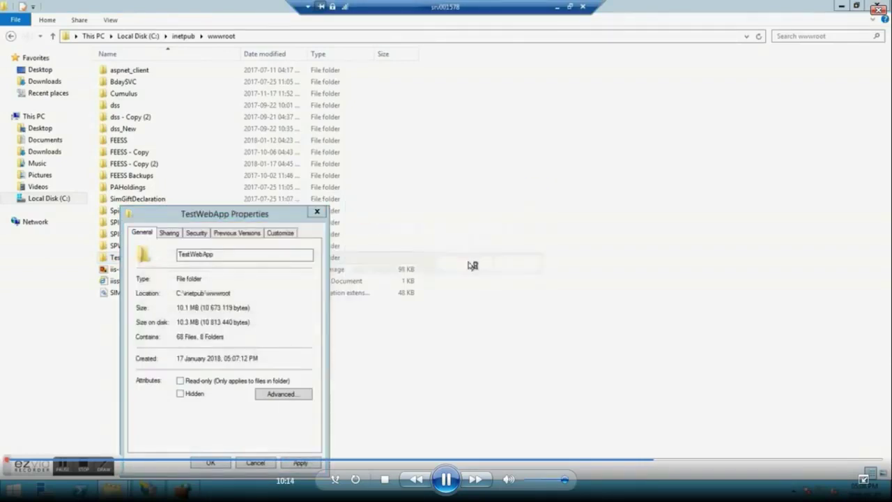
- In the TestWebApp folder's security permissions, start adding a user named IIS Apppool\TestWebApp and check the name
left_click(195, 234)
left_click_drag(280, 214, 323, 132)
left_click(352, 220)
left_click(352, 221)
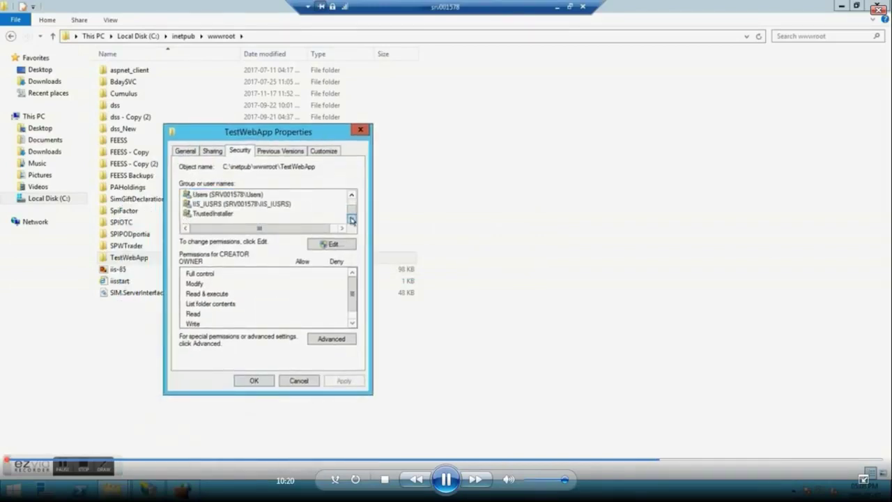
left_click(332, 248)
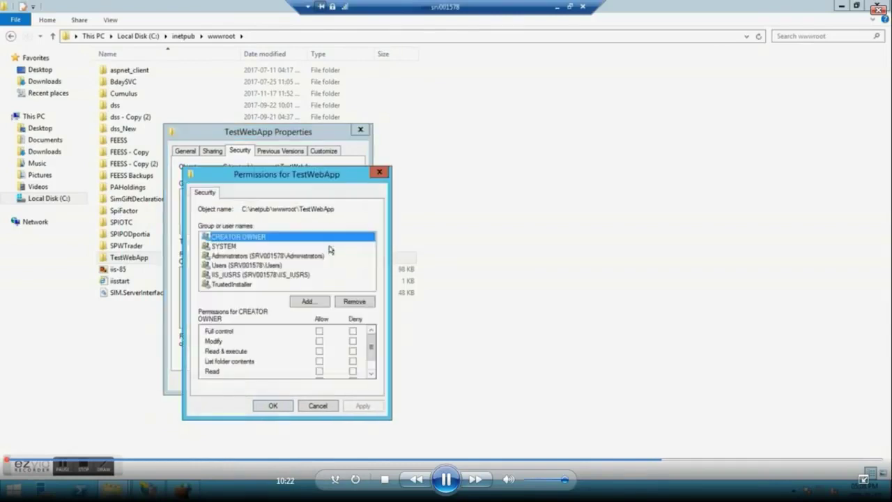
left_click(306, 301)
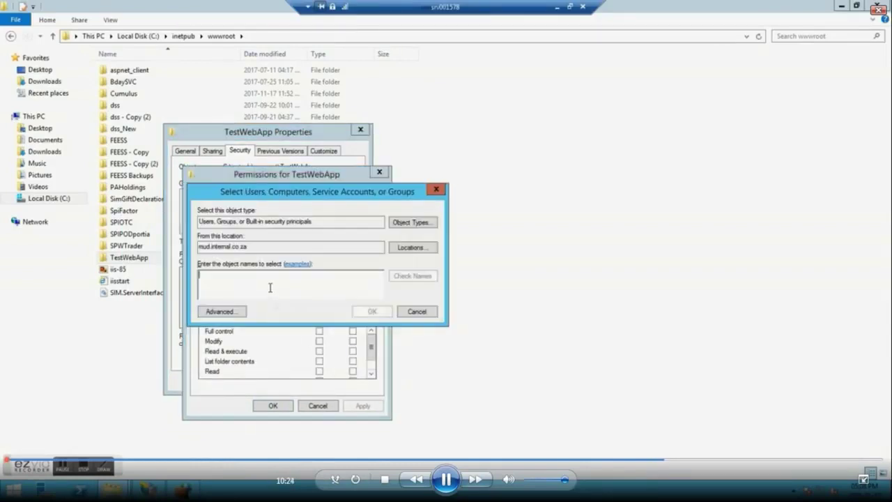
type("IIS Apppool\\TestWebApp")
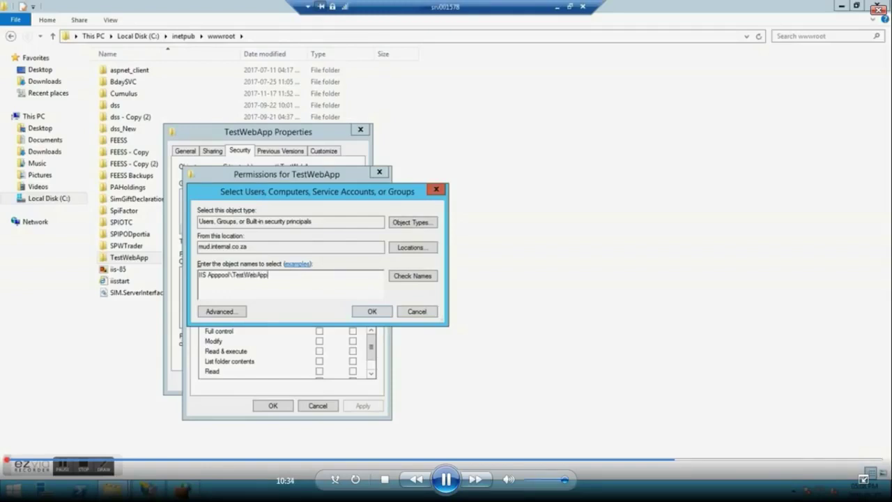
left_click(410, 280)
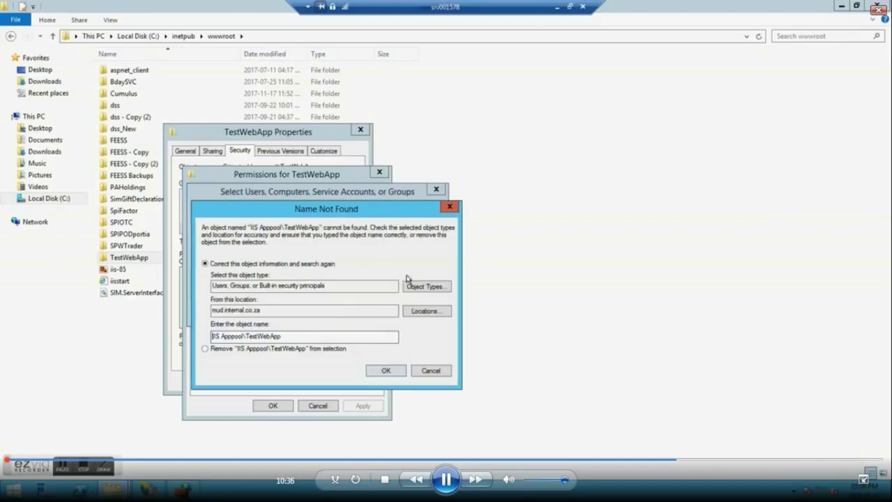
- Change the search location for the IIS Apppool\TestWebApp object to the server SRV001578
left_click(427, 311)
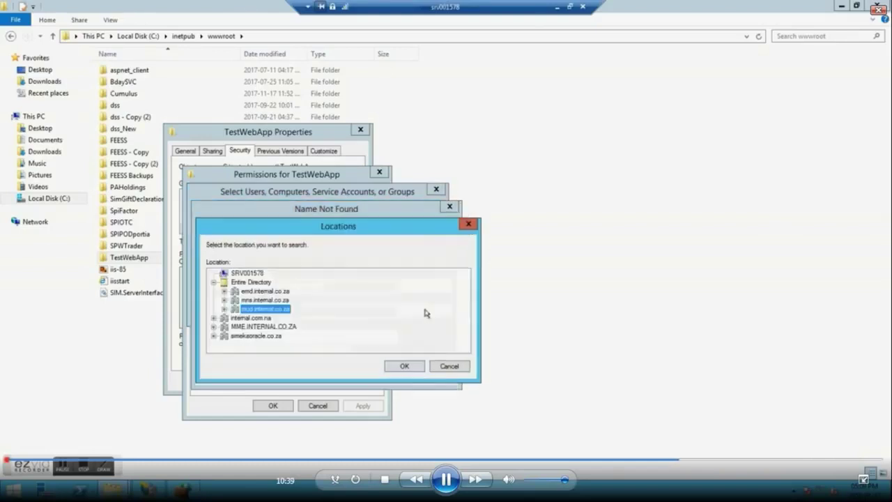
left_click(245, 274)
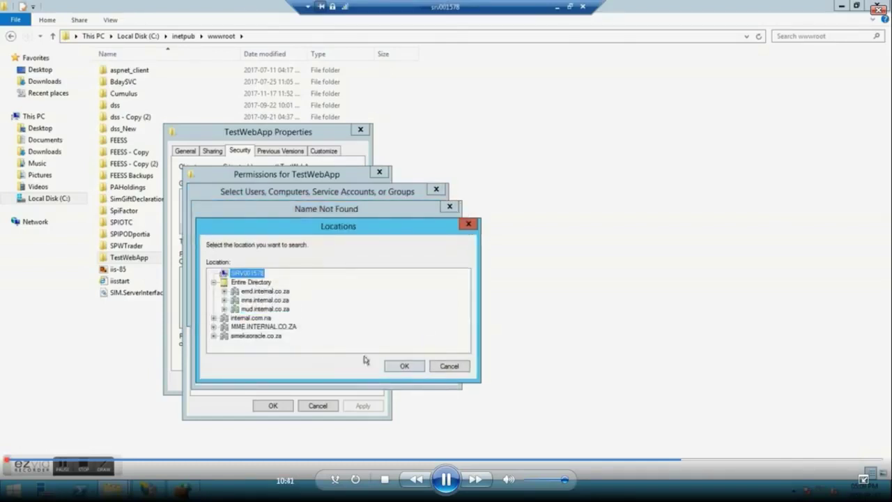
left_click(405, 366)
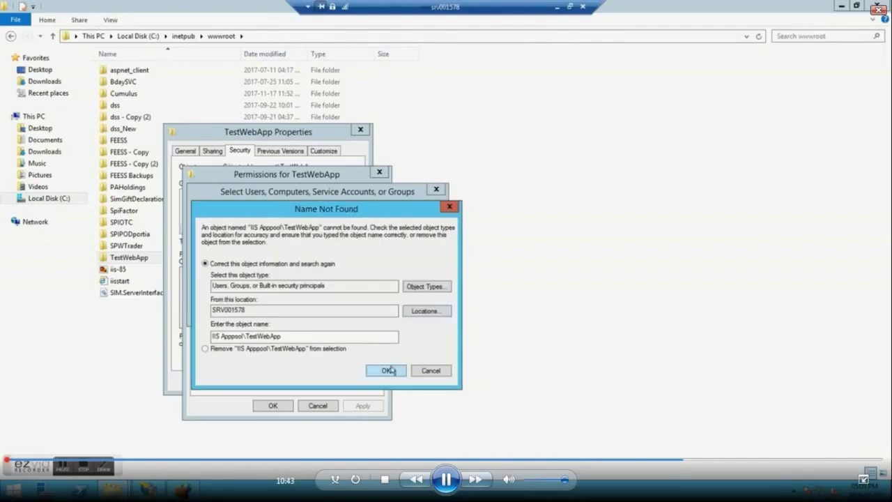
- Check the object name IIS Apppool\TestWebApp again using the server SRV001578 as the search location
left_click(389, 370)
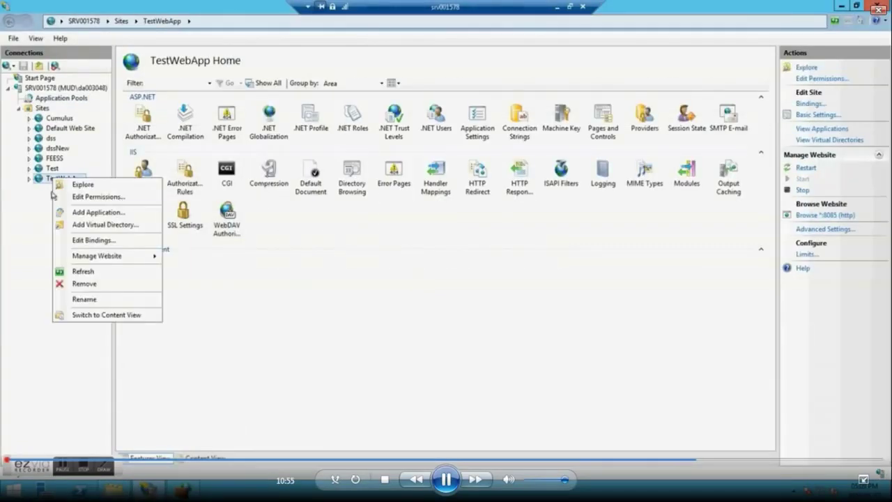
left_click(439, 484)
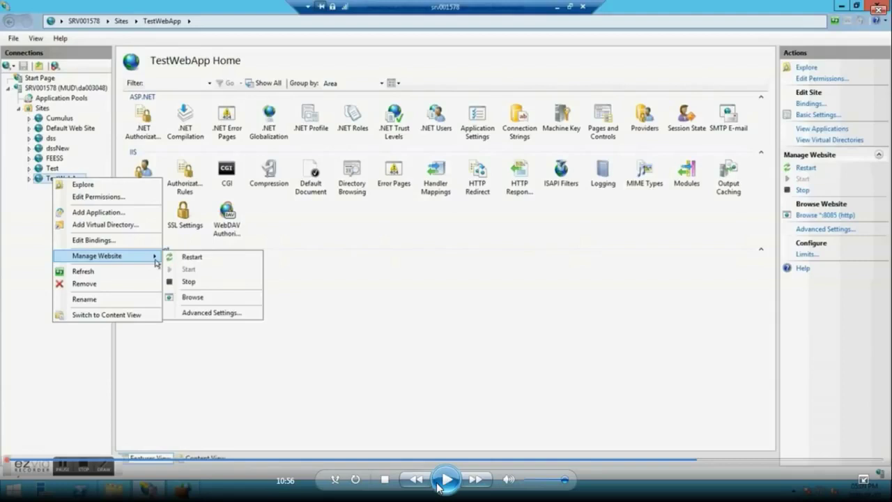
left_click(438, 483)
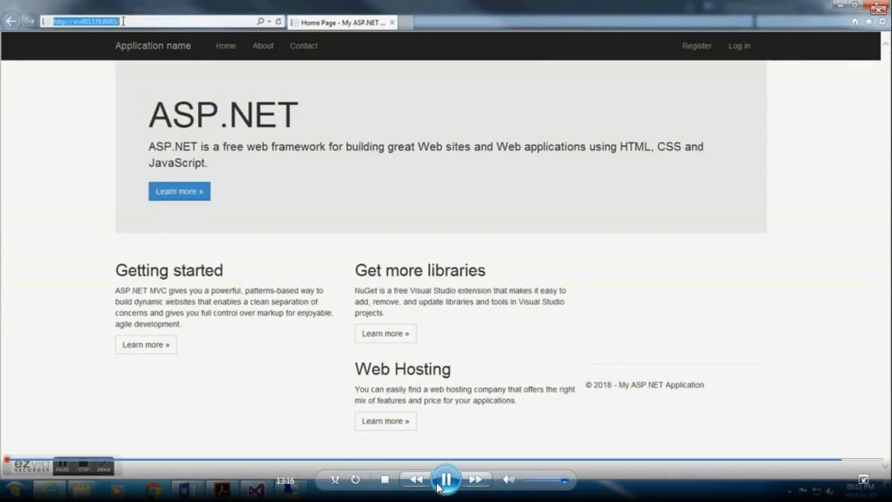
left_click(438, 486)
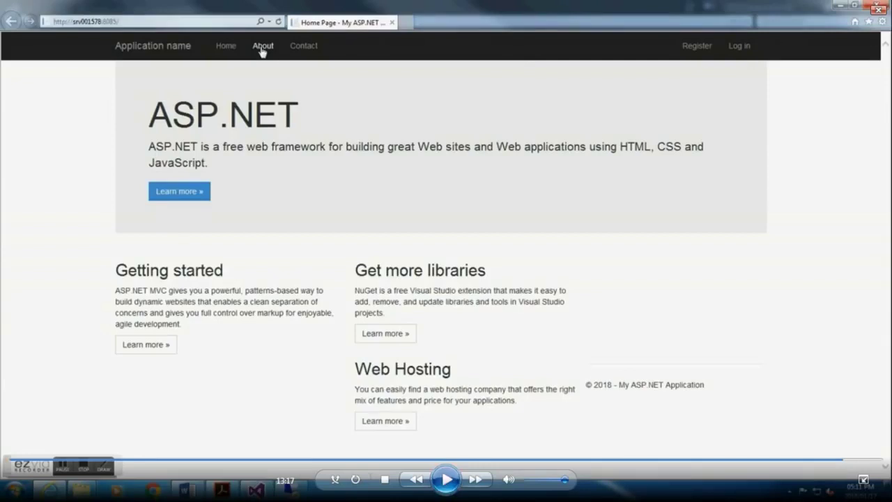
left_click(446, 480)
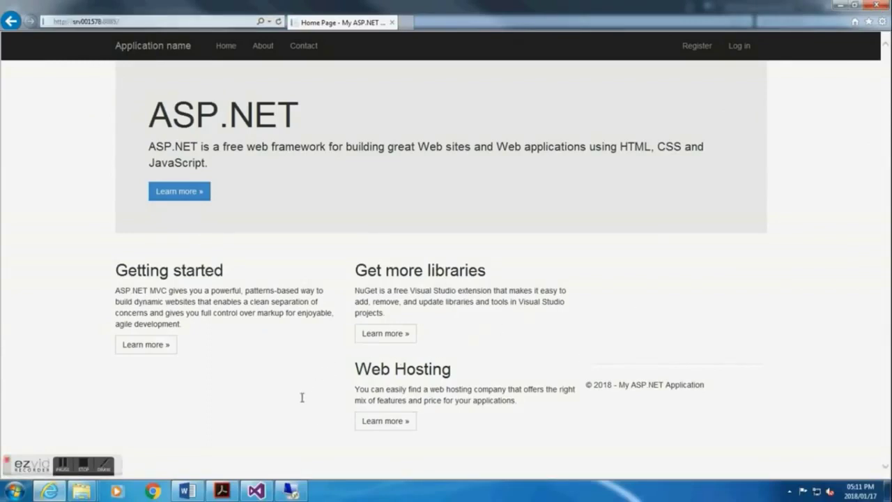
- Switch to Visual Studio to review the MyTestWebApp project's publish output
left_click(260, 492)
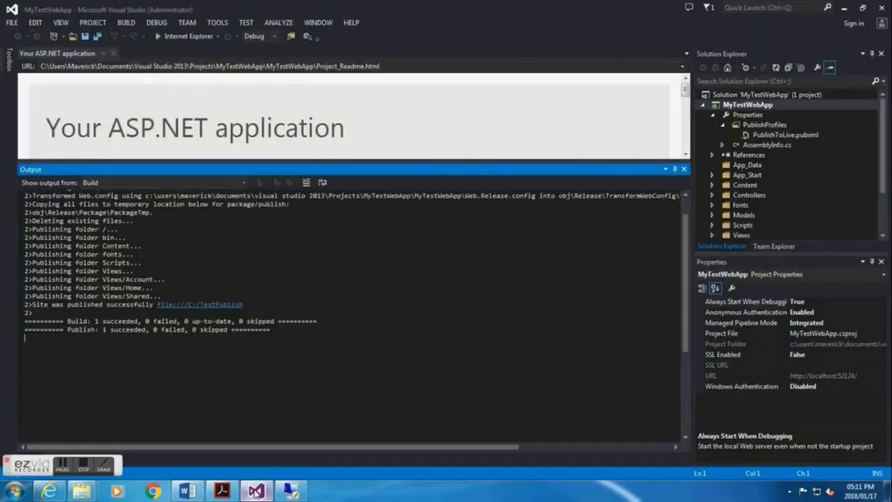